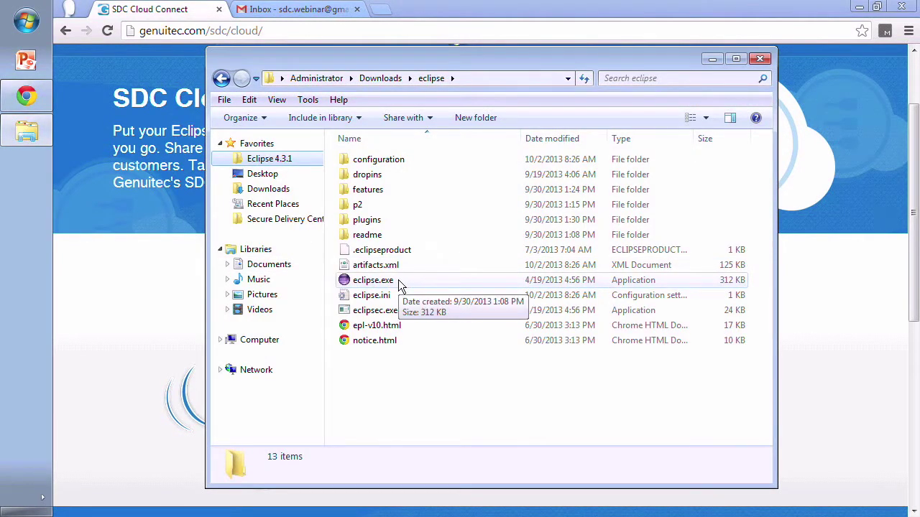
- Launch eclipse.exe from the Downloads eclipse folder, minimize the folder window and open the default C:\Users\Administrator\workspace
double_click(400, 282)
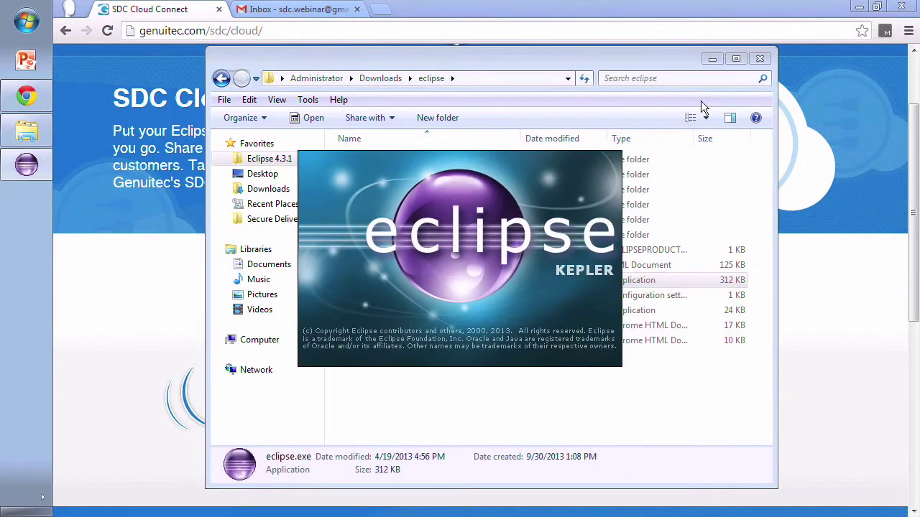
left_click(715, 67)
left_click(717, 64)
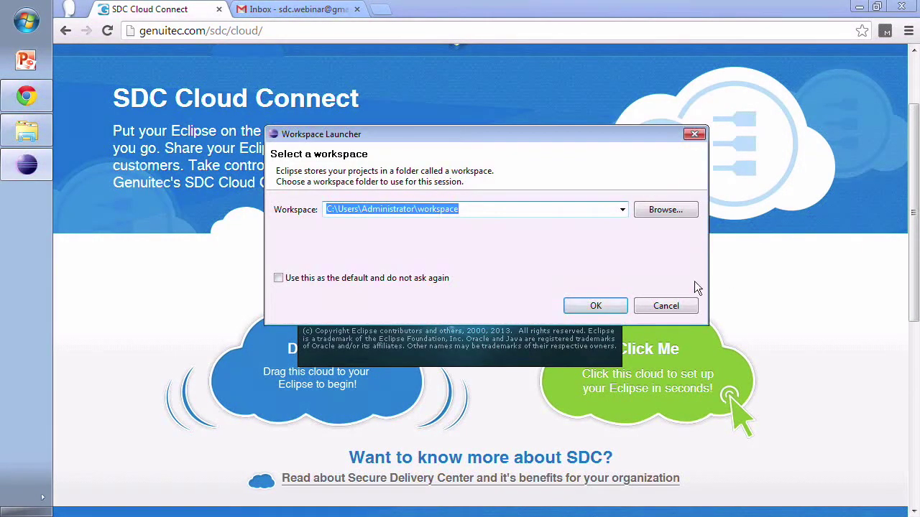
left_click(591, 305)
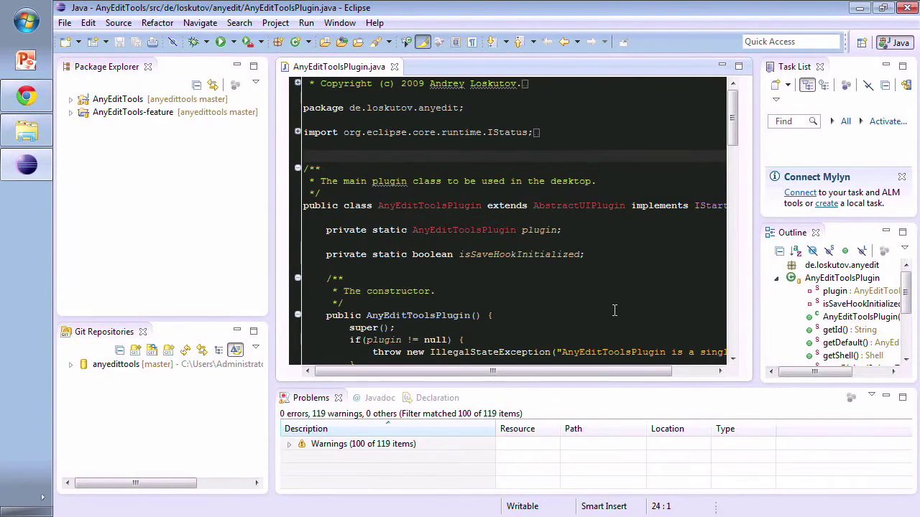
- View the featured Kick Your Eclipse to the Cloud Plug-in in the Eclipse Marketplace, and close the Marketplace
left_click(374, 23)
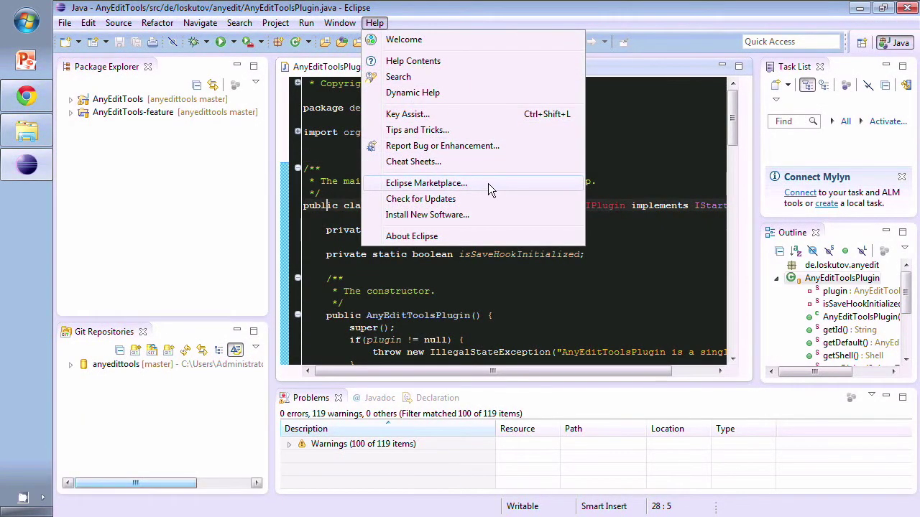
left_click(488, 183)
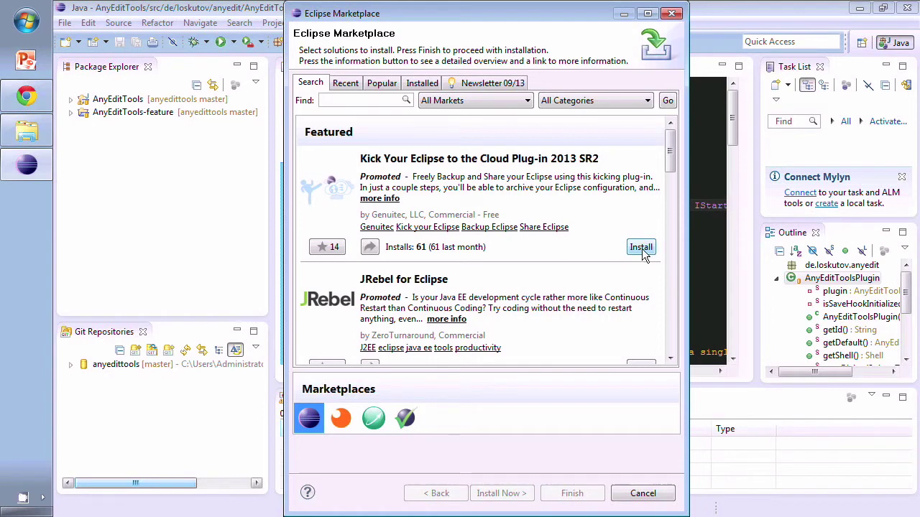
left_click(670, 13)
- Install the Kick Your Eclipse to the Cloud Plug-in from the SDC Cloud Connect page in Chrome and restart Eclipse in the default workspace
left_click(32, 101)
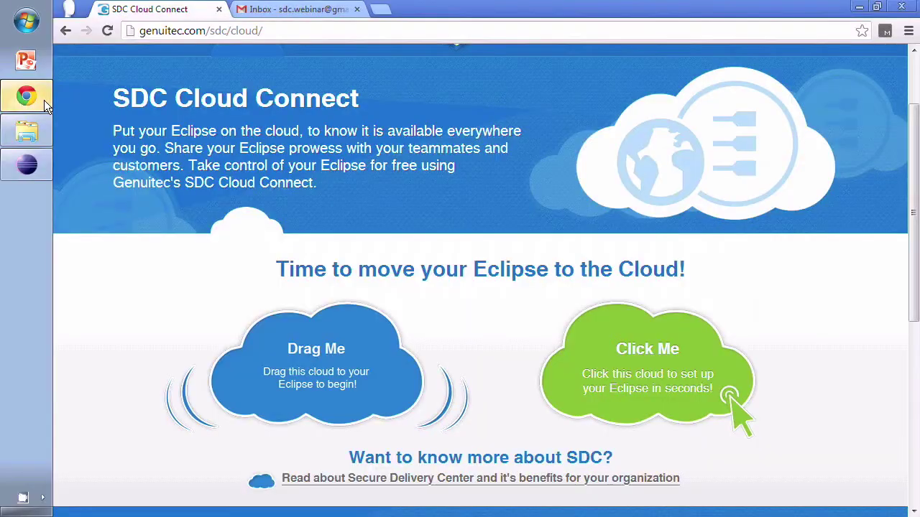
left_click_drag(353, 381, 452, 22)
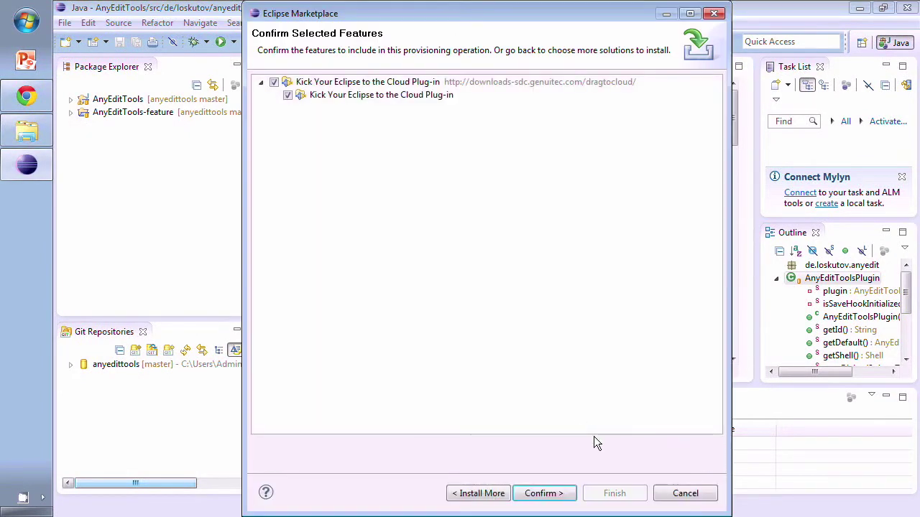
left_click(545, 494)
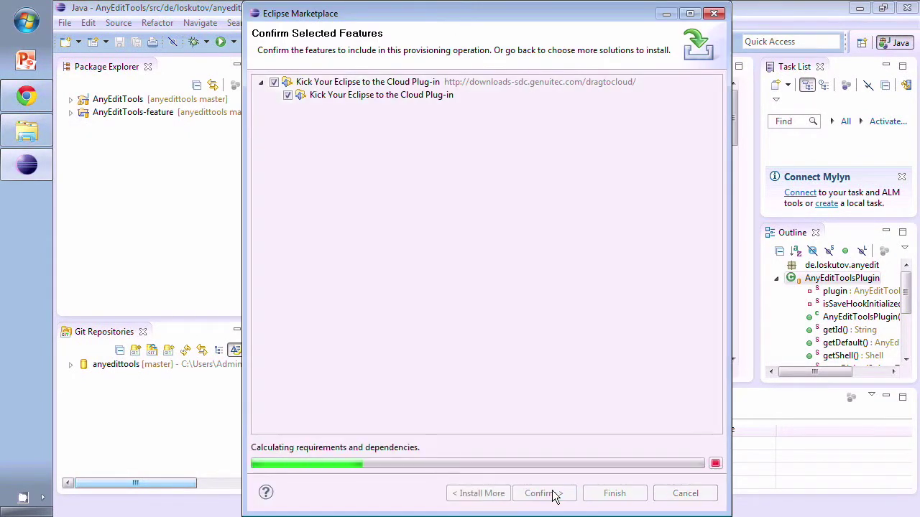
left_click(420, 412)
left_click(603, 494)
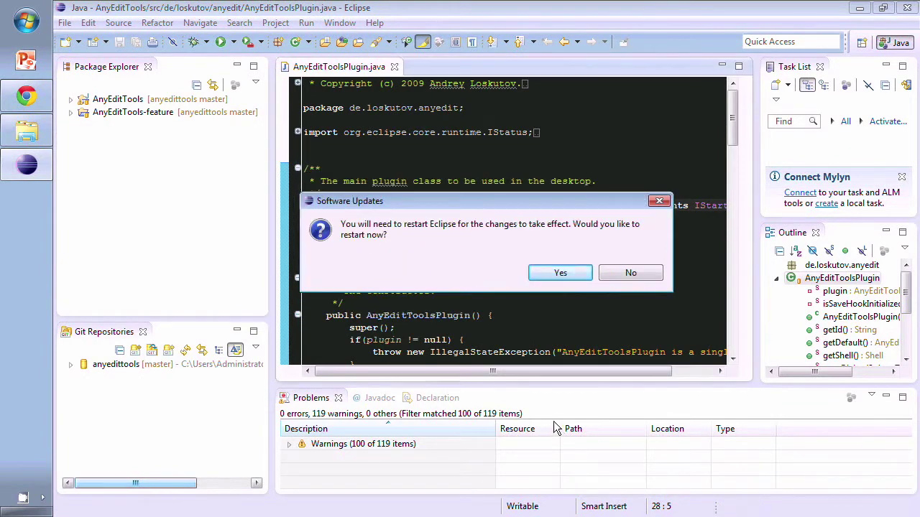
left_click(569, 274)
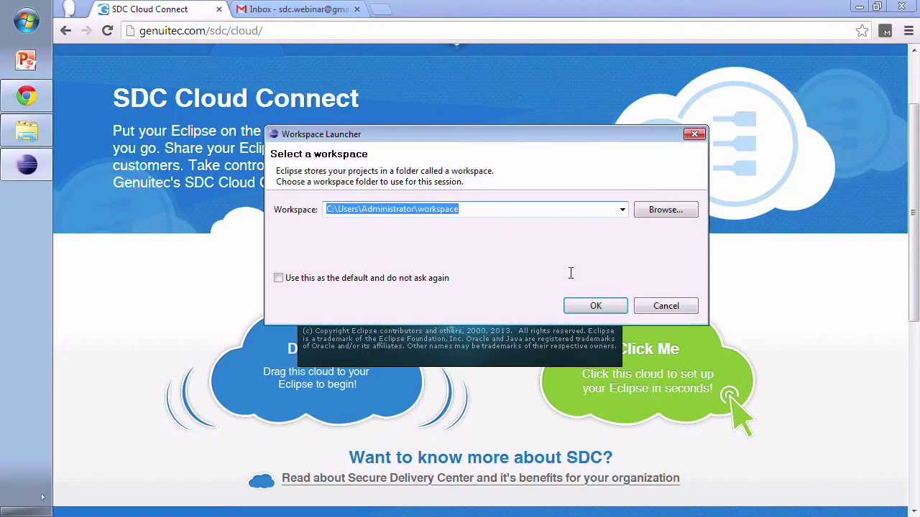
left_click(593, 304)
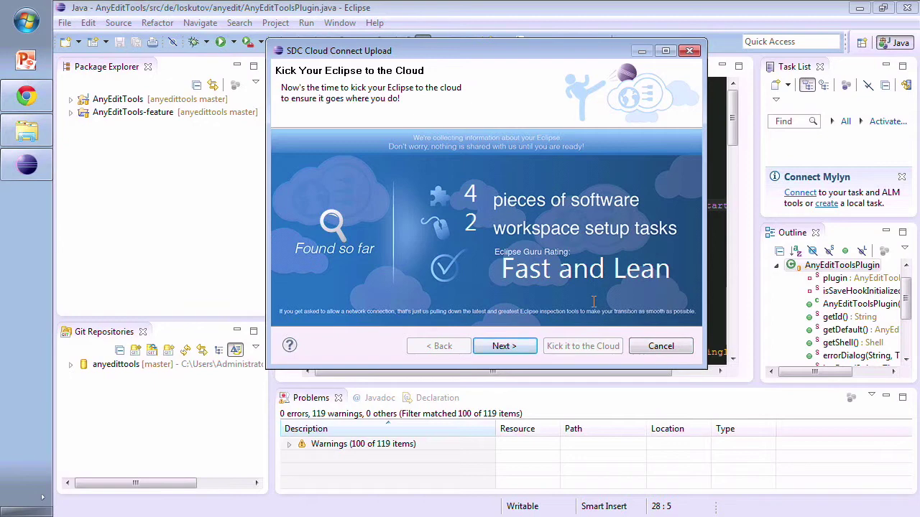
- Upload all the discovered software, preferences, projects and working sets to SDC Cloud Connect with the upload wizard's preselected options
left_click(522, 343)
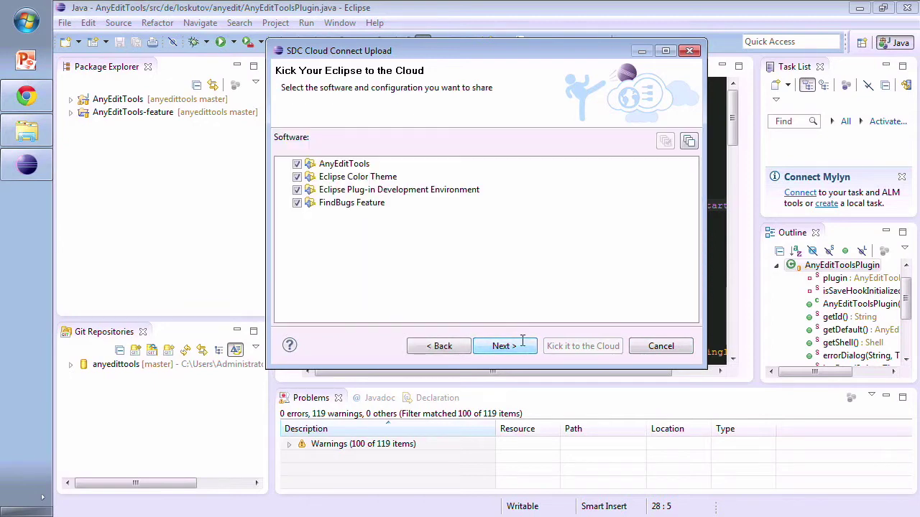
left_click(522, 344)
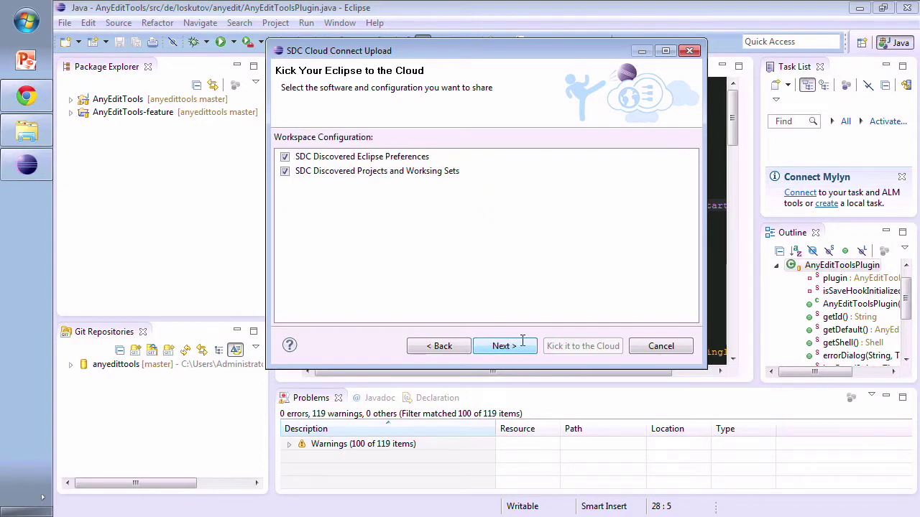
left_click(522, 344)
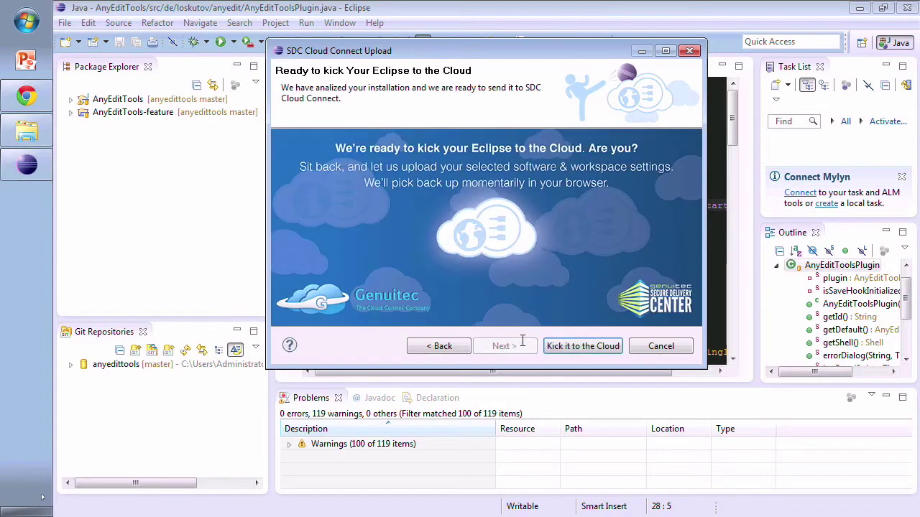
left_click(597, 345)
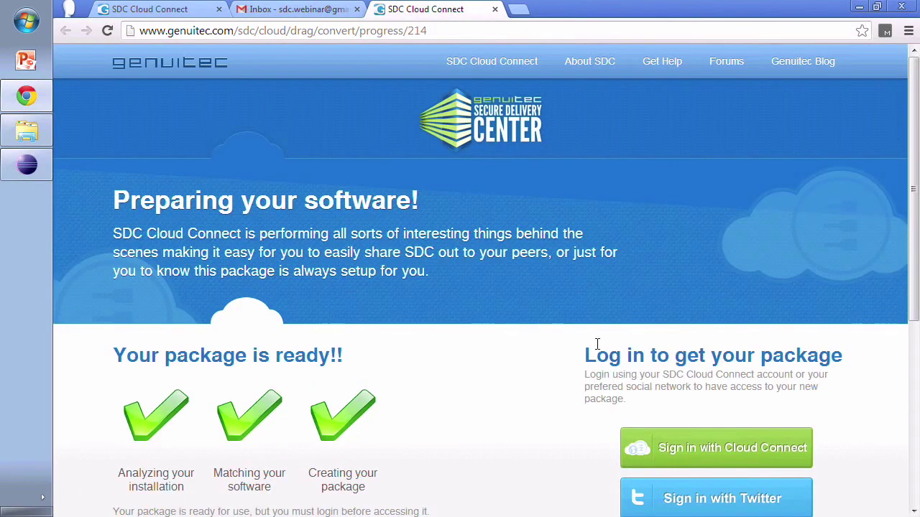
- Sign in to SDC Cloud Connect with Google and grant the requested account permissions
scroll(874, 354, "down", 2)
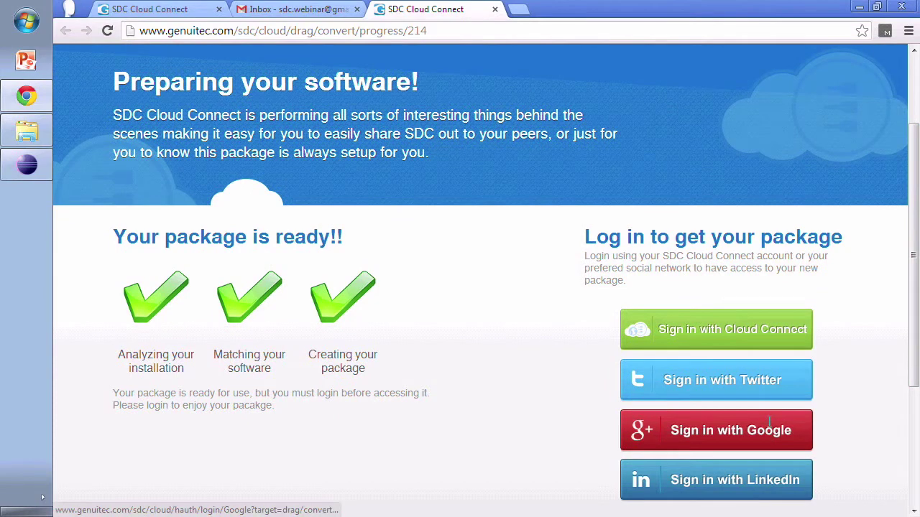
left_click(769, 424)
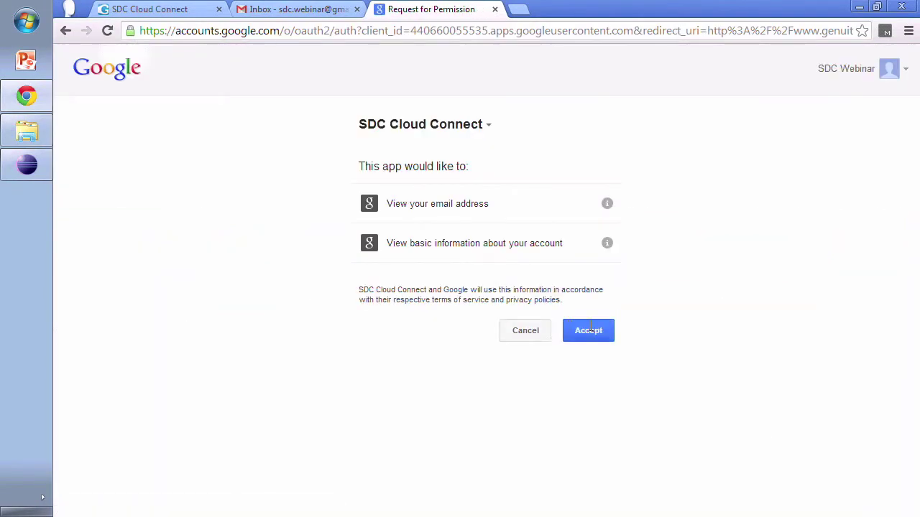
left_click(590, 328)
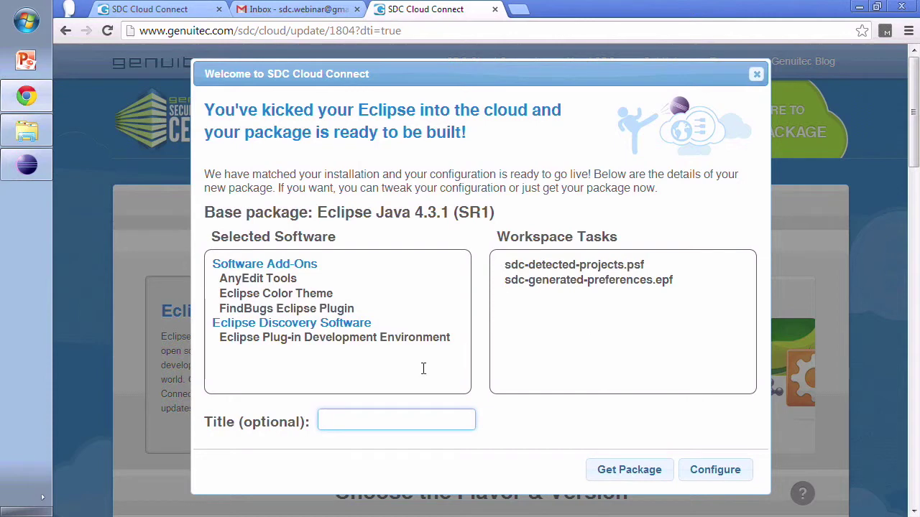
- Title the package "My Team Package", get it, and allow Java to run this time on its install page
type("My Team Package")
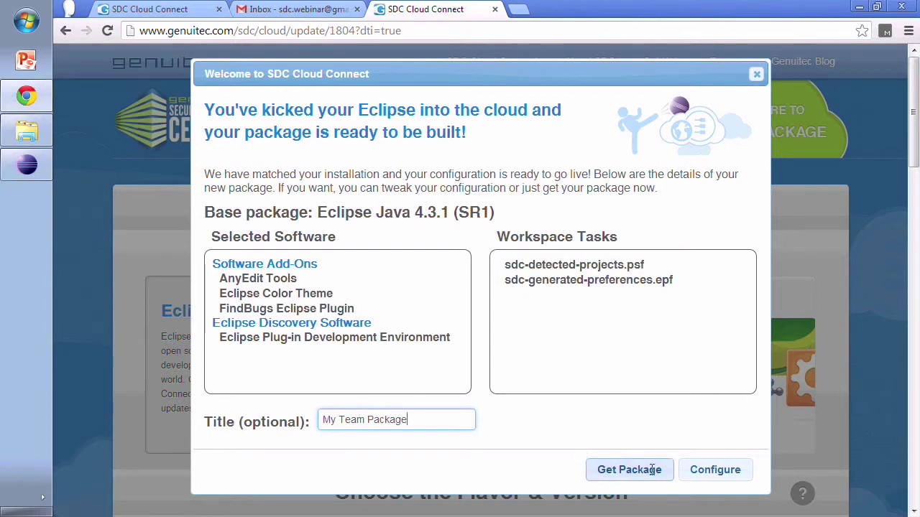
left_click(630, 470)
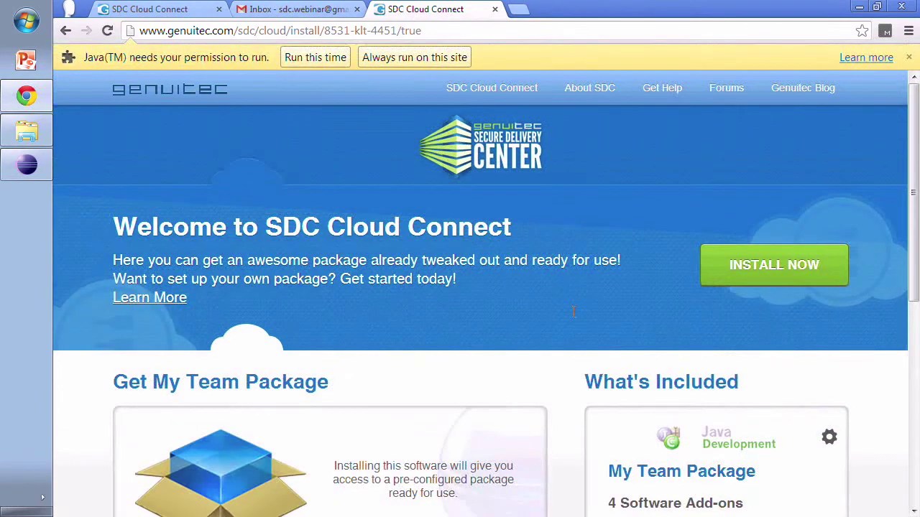
left_click(315, 57)
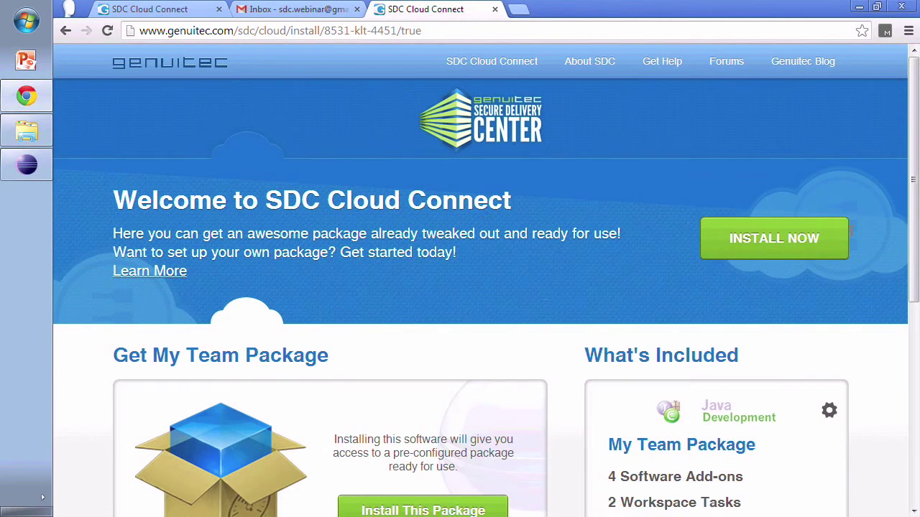
- Look over the My Team Package install page and start the package's installer
left_click_drag(913, 224, 918, 284)
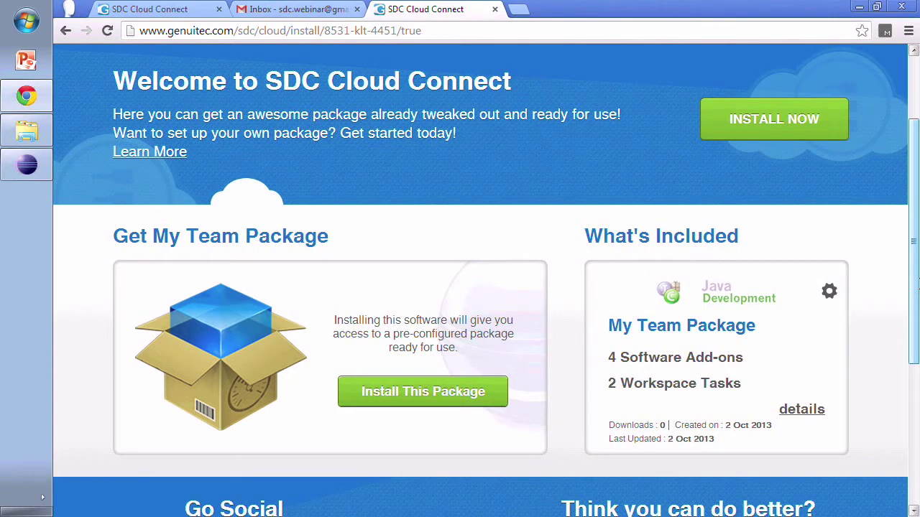
left_click_drag(917, 284, 917, 377)
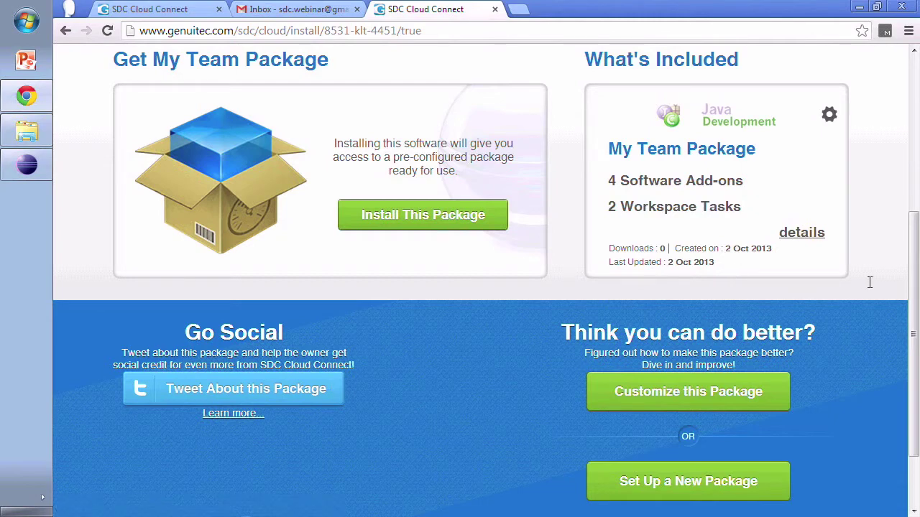
scroll(910, 206, "up", 3)
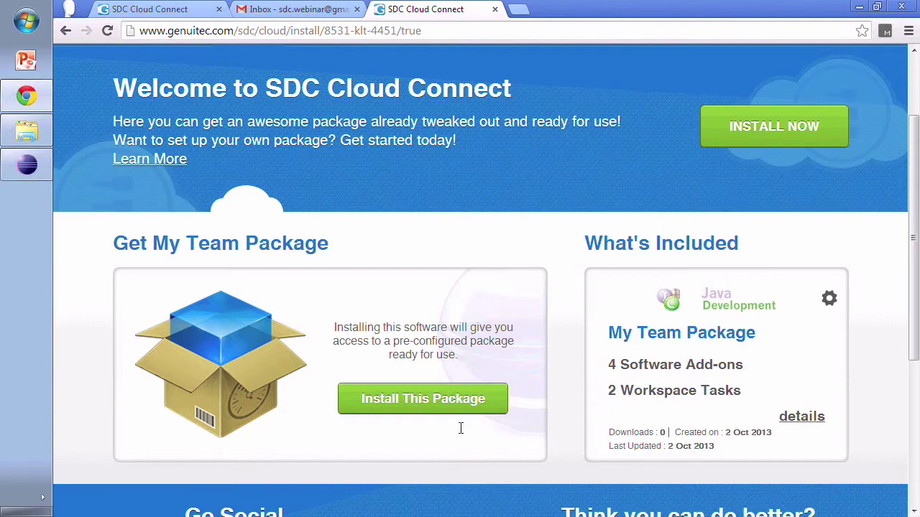
left_click(468, 404)
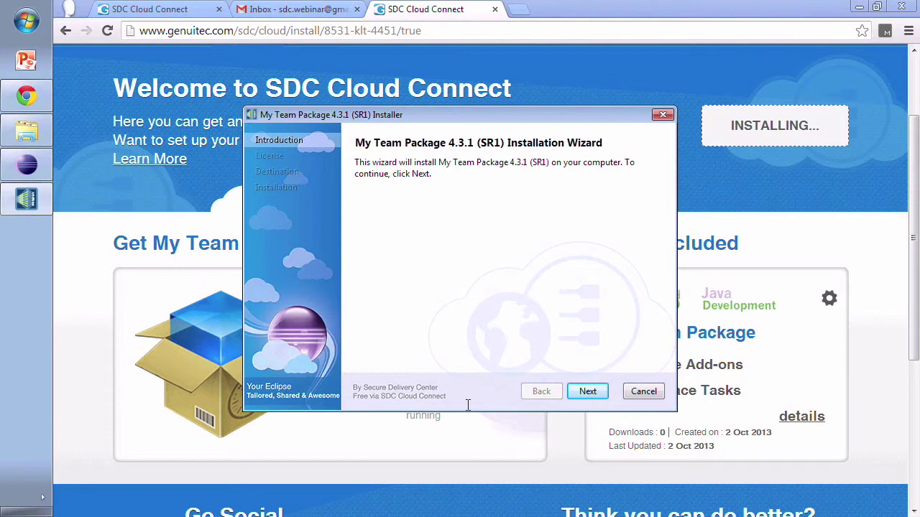
- Install My Team Package in the proposed directory, accepting the license agreement, and launch it with the proposed My Team Package workspace
left_click(598, 393)
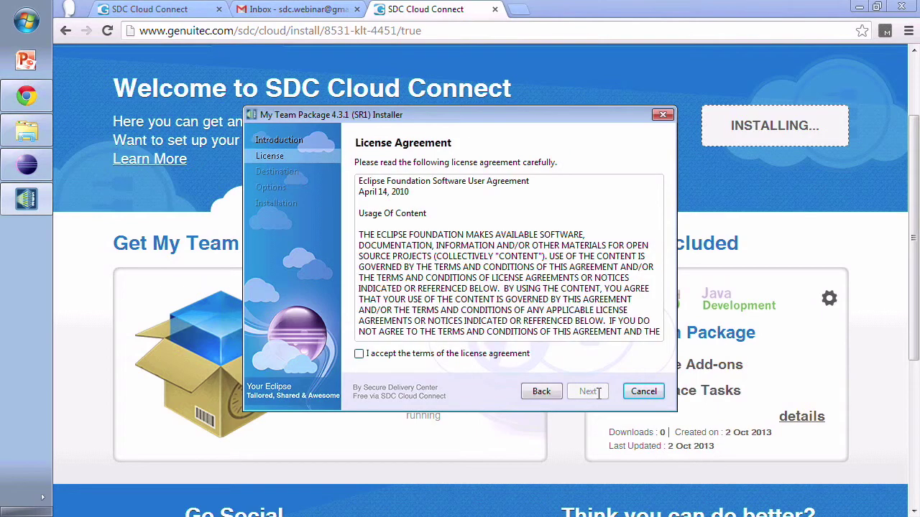
left_click(522, 354)
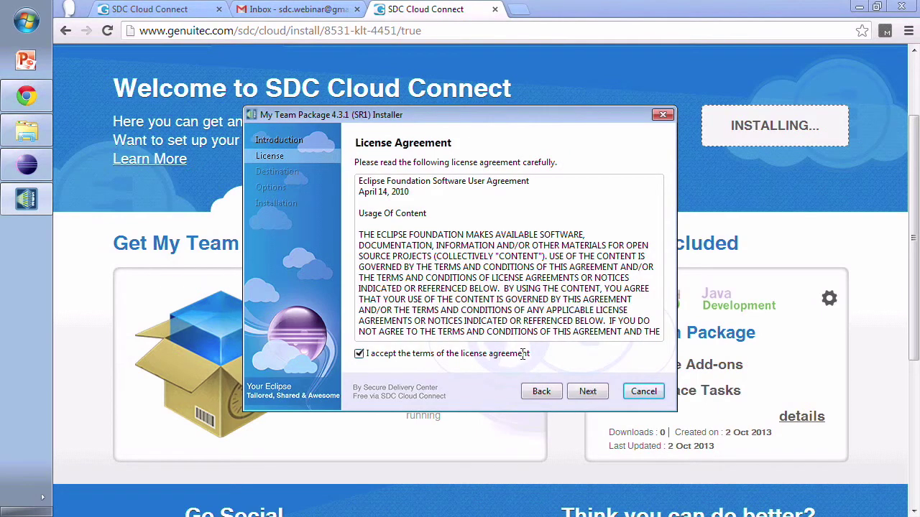
left_click(600, 393)
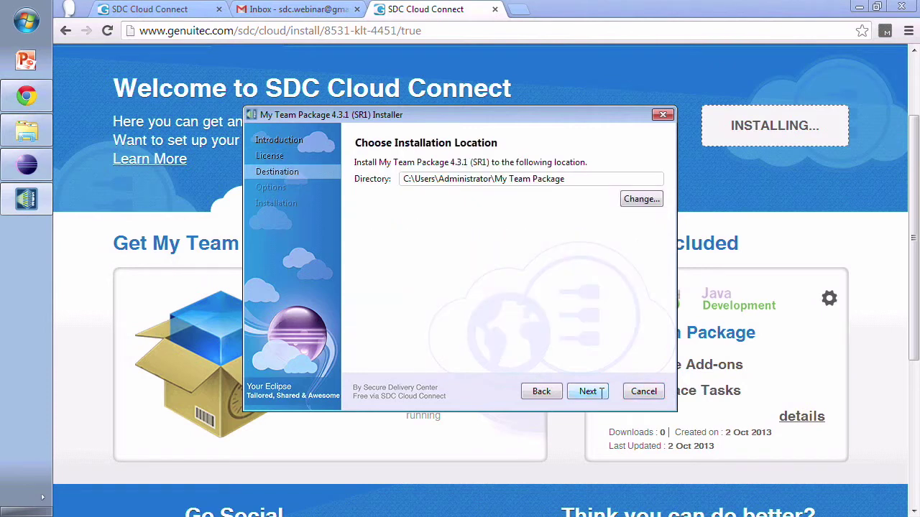
left_click(600, 392)
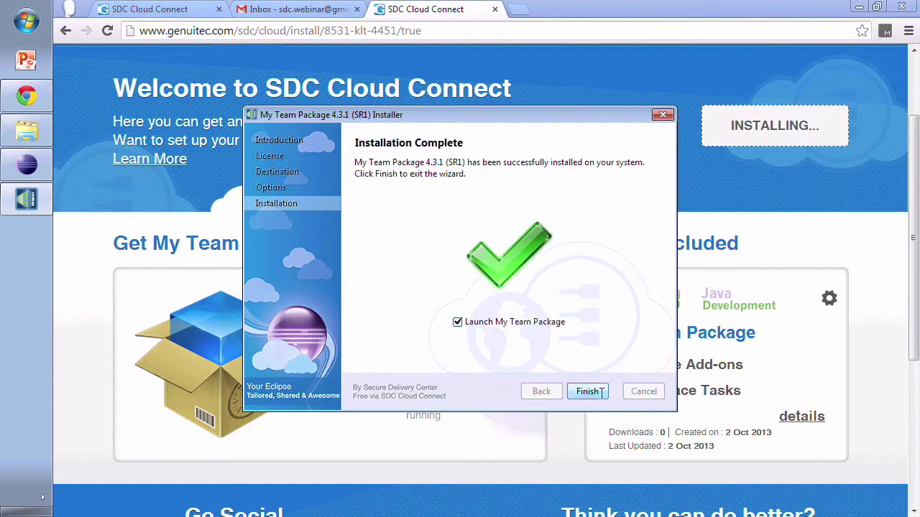
left_click(601, 391)
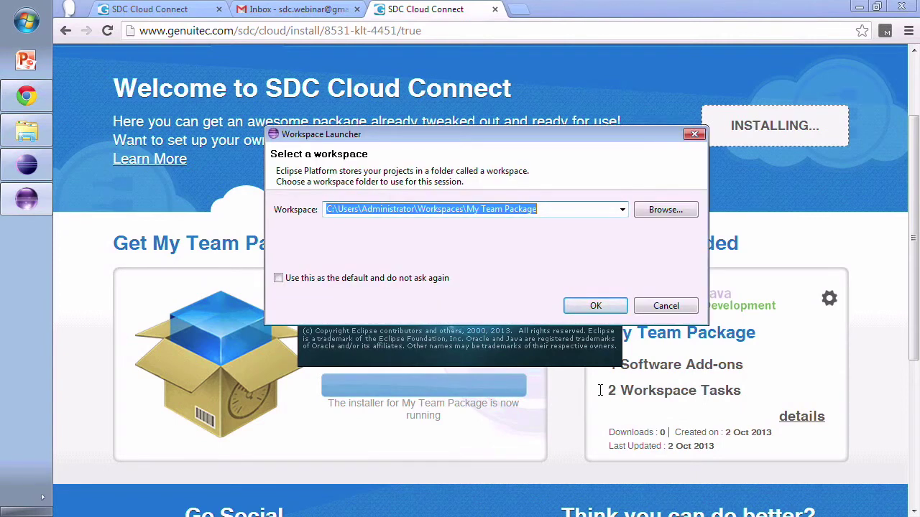
left_click(619, 303)
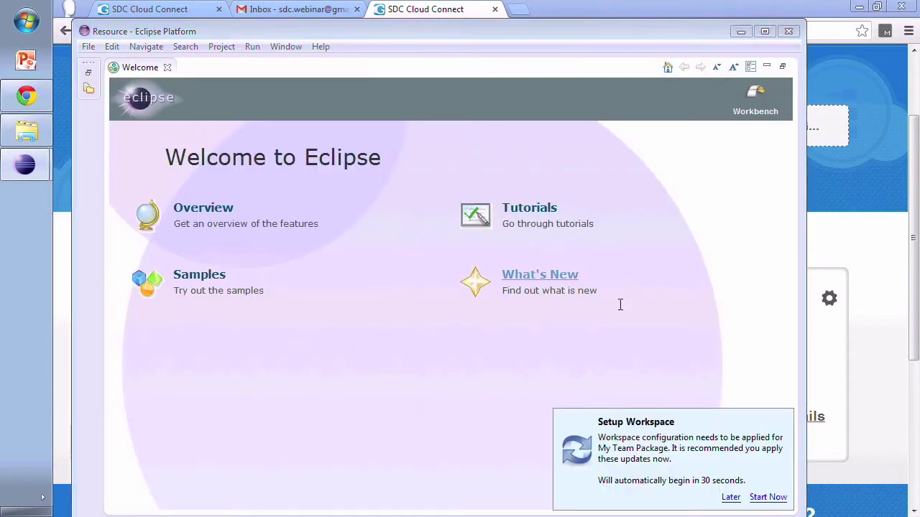
- Go to the workbench, apply the My Team Package workspace configuration immediately, and expand the AnyEditTools project
left_click(752, 95)
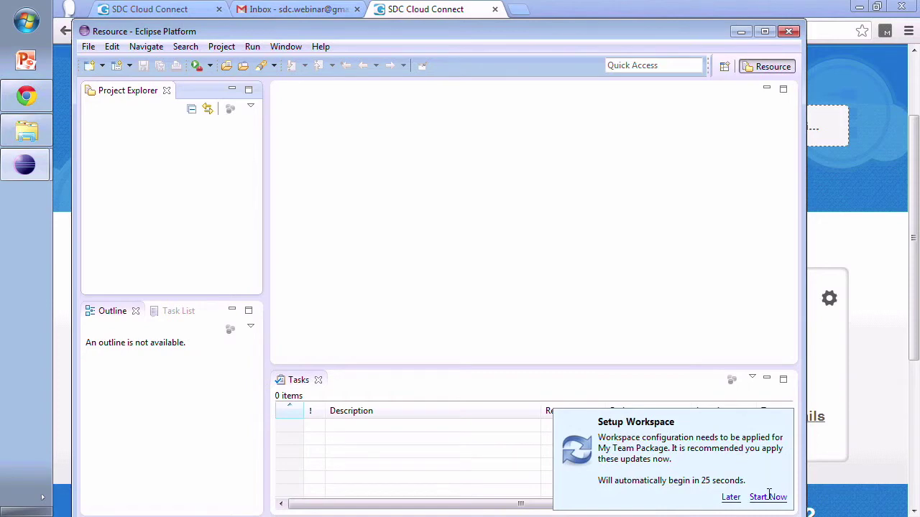
left_click(769, 497)
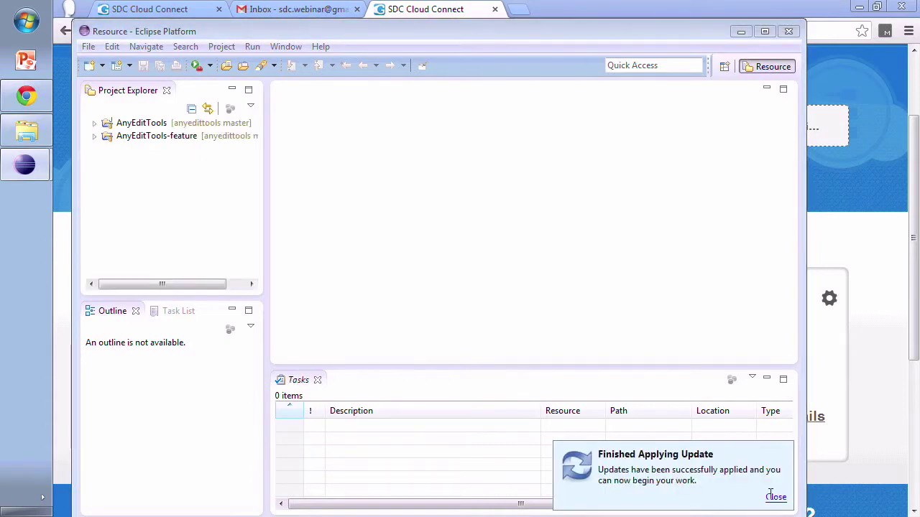
left_click(770, 494)
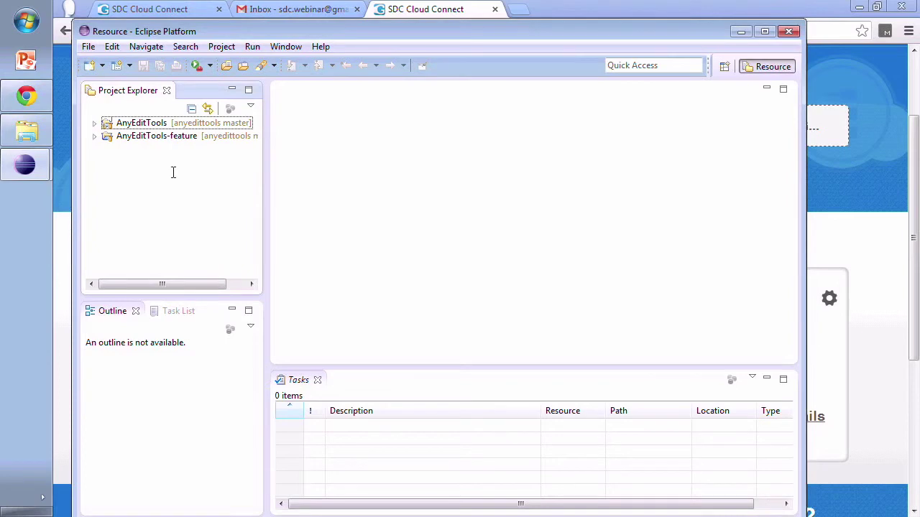
left_click(94, 123)
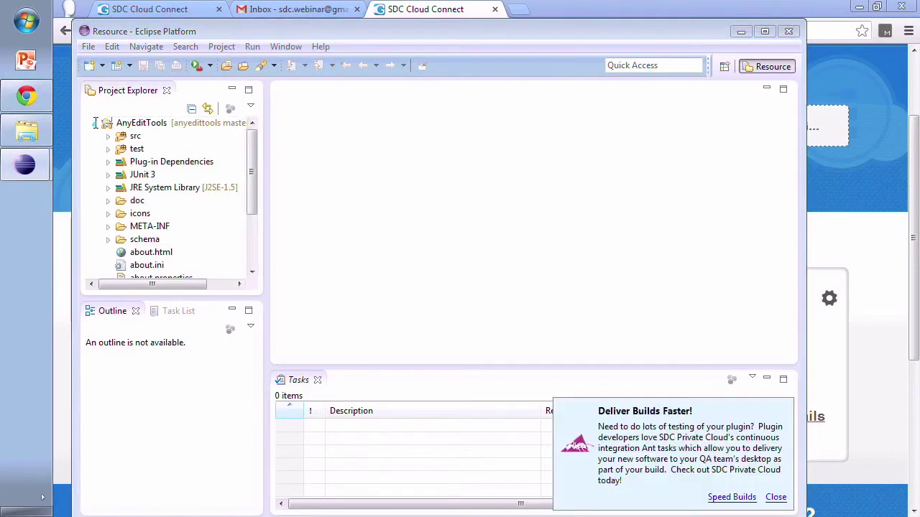
- Open AnyEditToolsPlugin.java from the de.loskutov.anyedit package in the AnyEditTools project's src folder
left_click(109, 136)
double_click(165, 136)
left_click(167, 148)
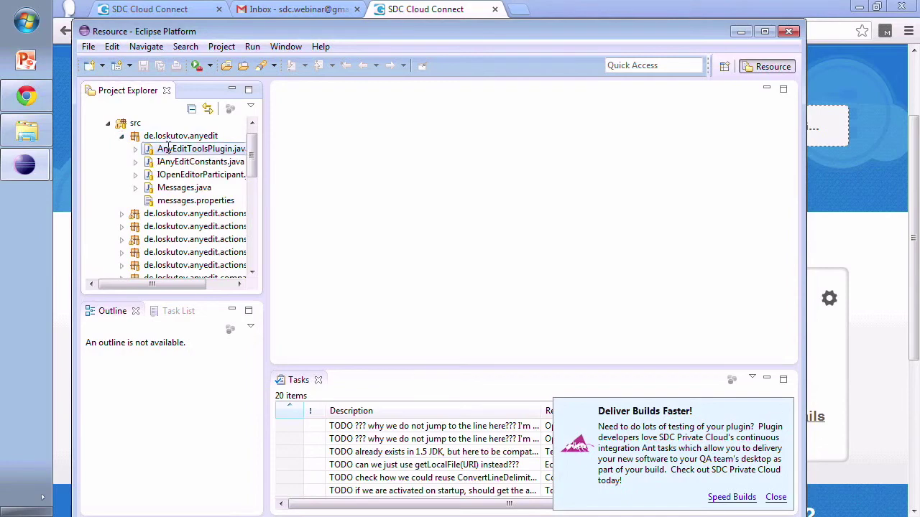
double_click(167, 148)
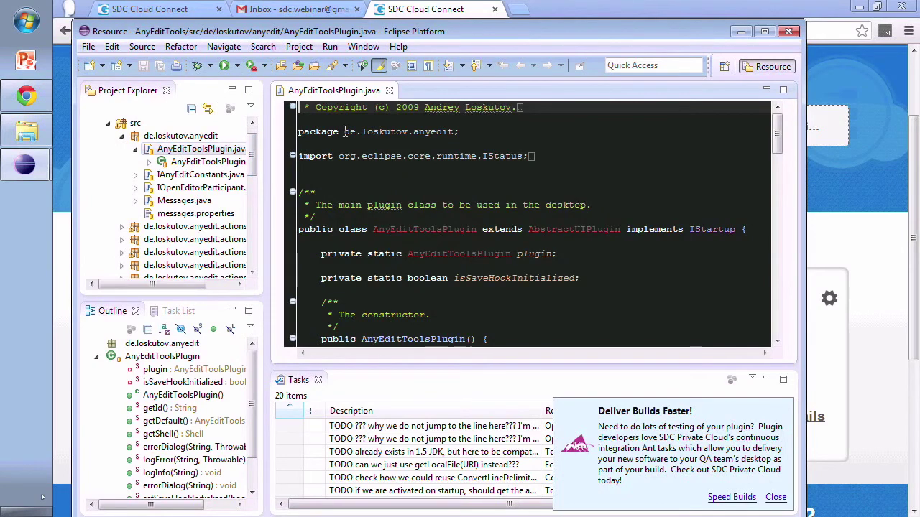
- Check the Eclipse Platform version and installed features in the About information, and close it
left_click(398, 46)
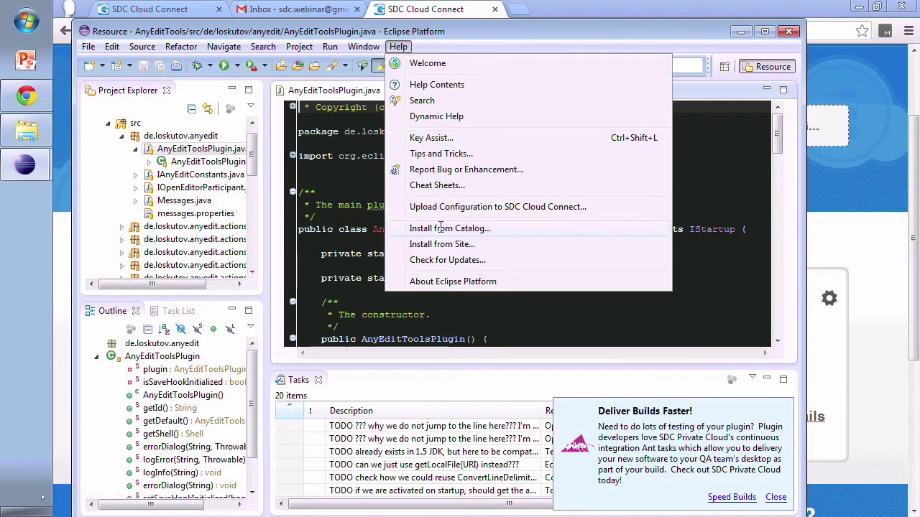
left_click(447, 281)
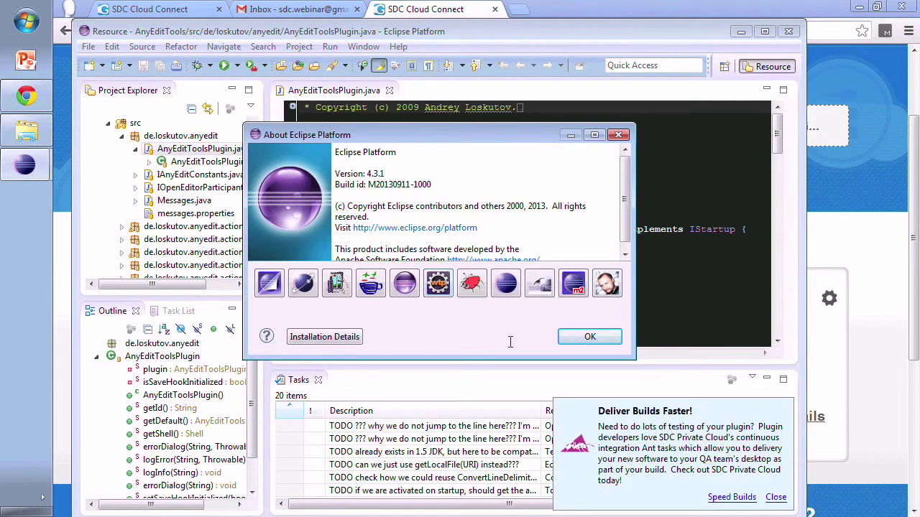
left_click(582, 335)
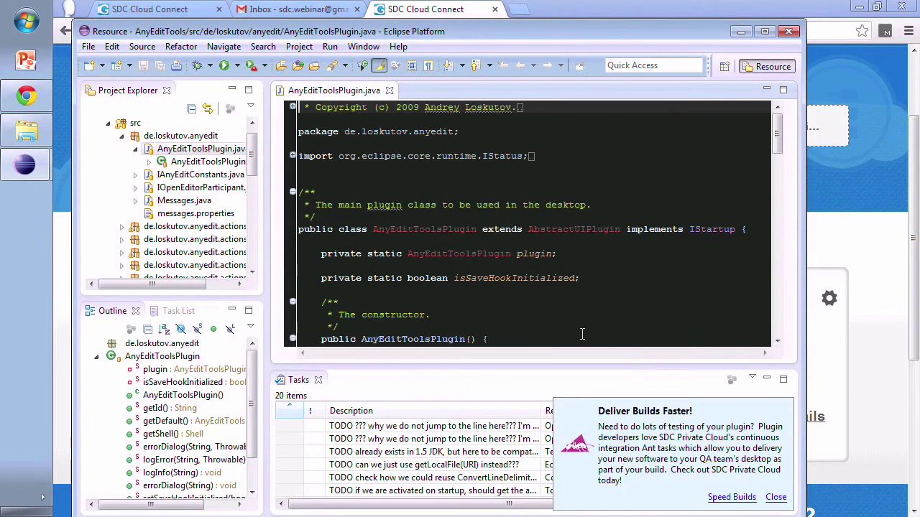
- Switch to Chrome and open My Team Package for customization from its install page
left_click(887, 263)
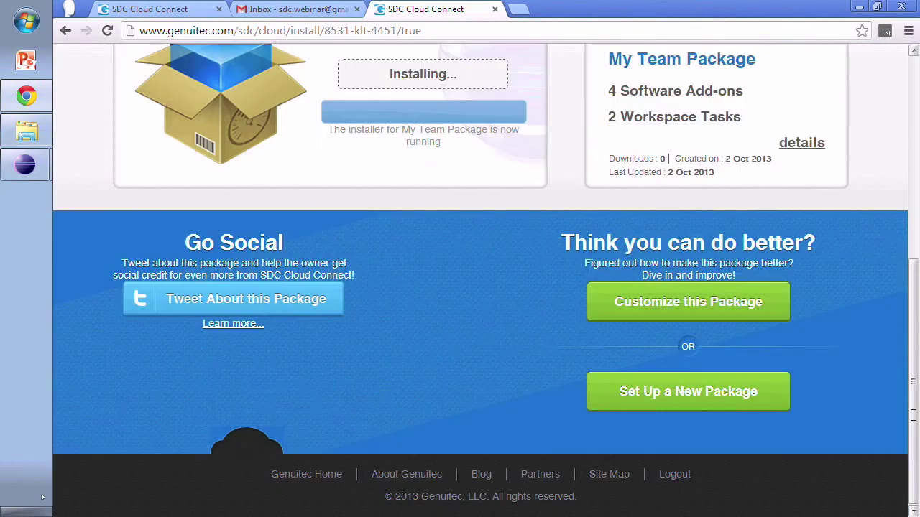
left_click(911, 416)
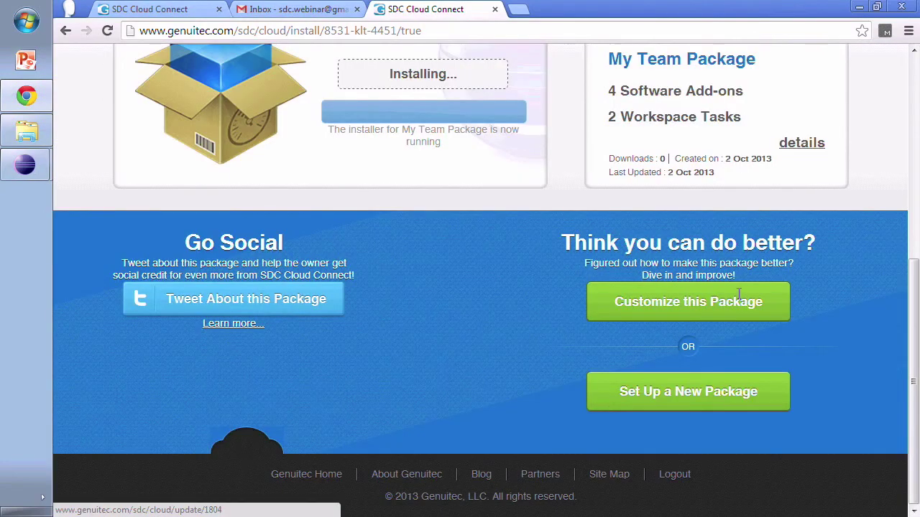
left_click(737, 296)
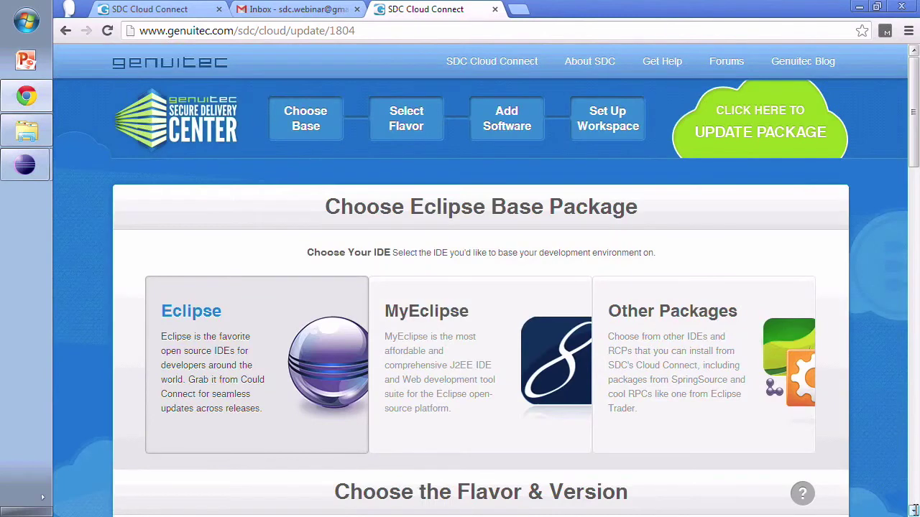
- Look through the package's base and flavor, available Java Development versions, add-ons, workspace automation tasks and advanced controls
scroll(914, 508, "down", 3)
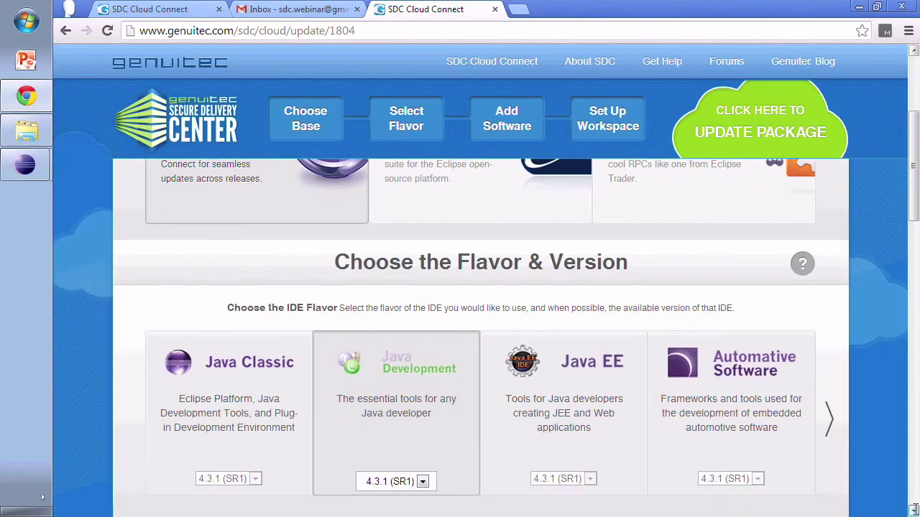
left_click(422, 482)
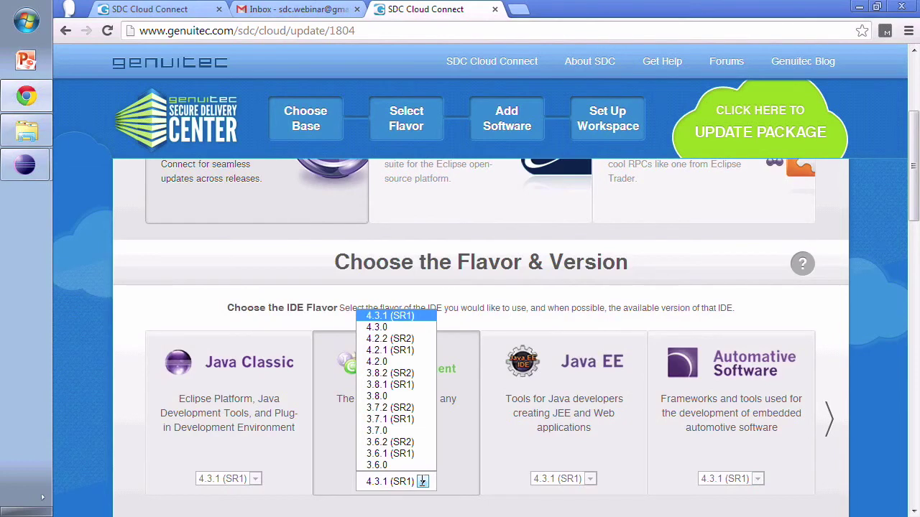
left_click(422, 482)
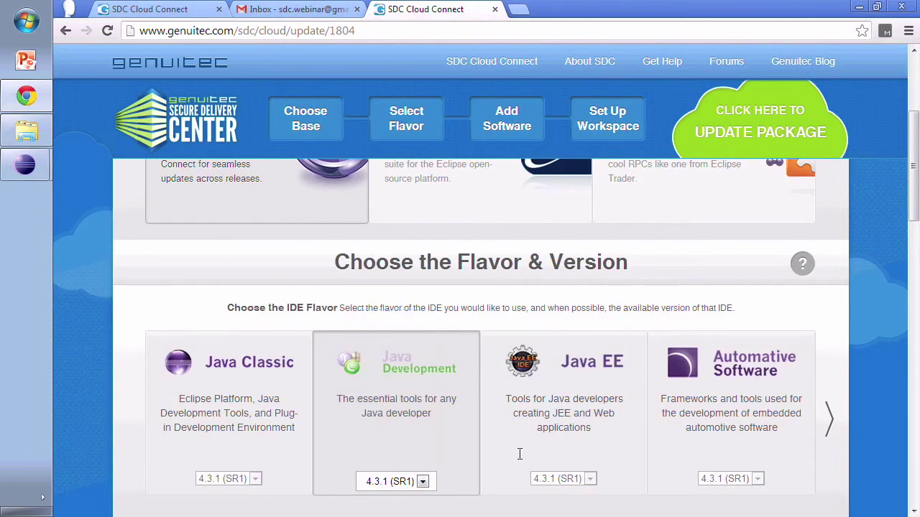
scroll(914, 493, "down", 5)
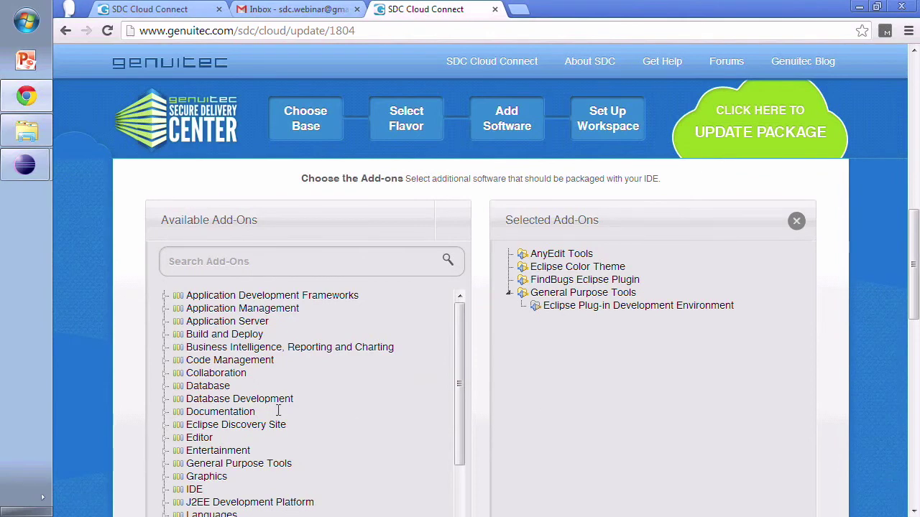
left_click(164, 373)
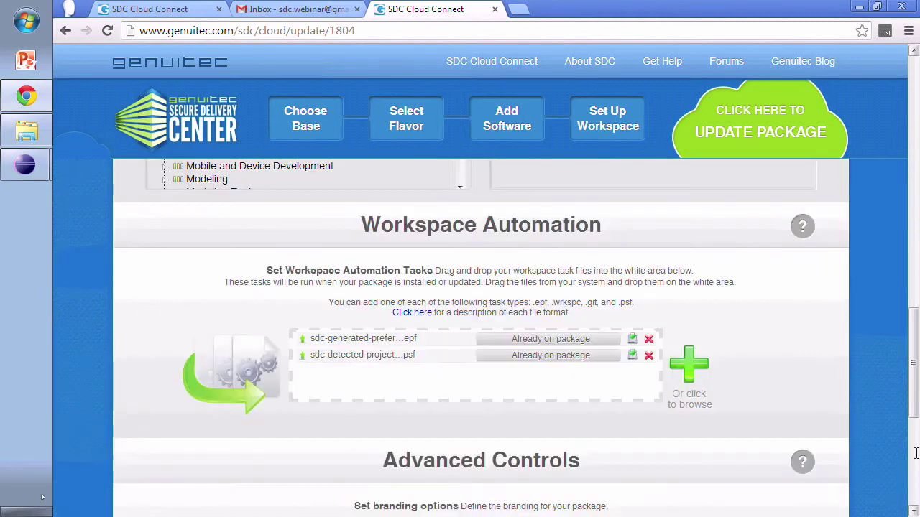
left_click(916, 452)
left_click(916, 453)
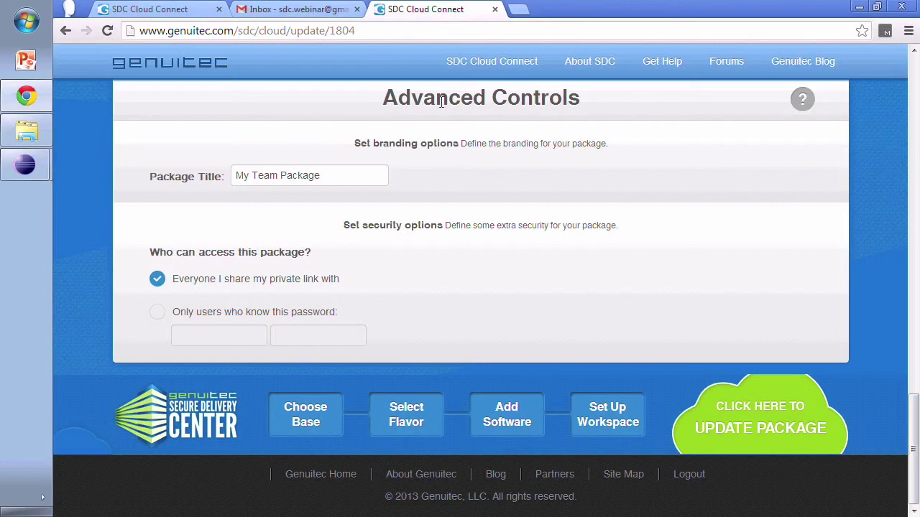
- Switch to Gmail, open the "Thanks for putting your Eclipse on the Cloud" email and display its images
left_click(296, 9)
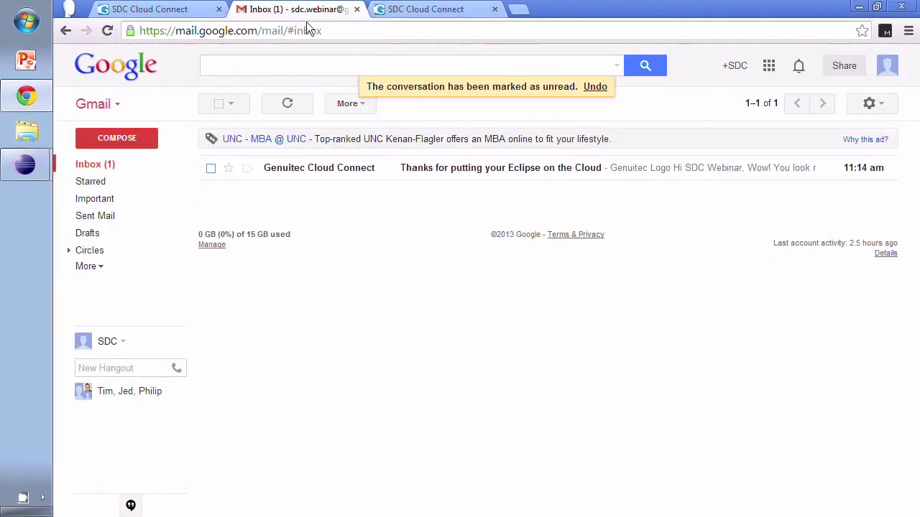
left_click(421, 168)
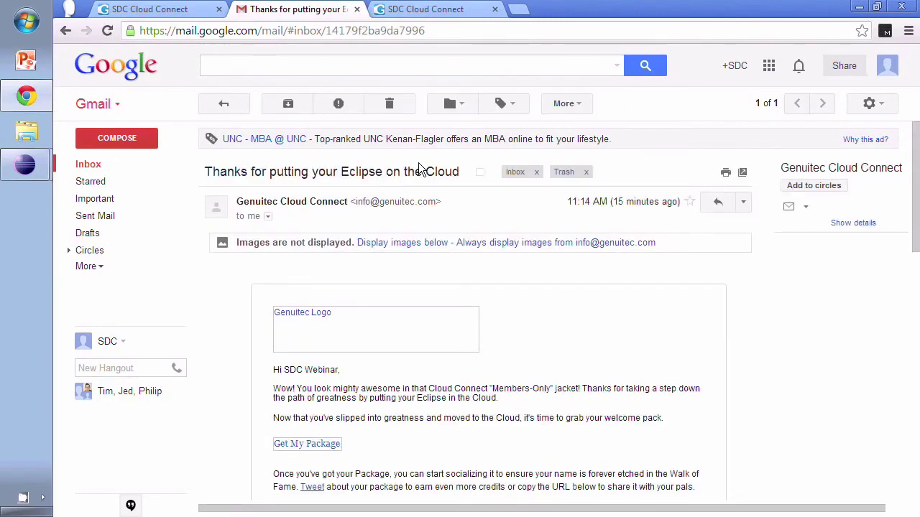
left_click(403, 242)
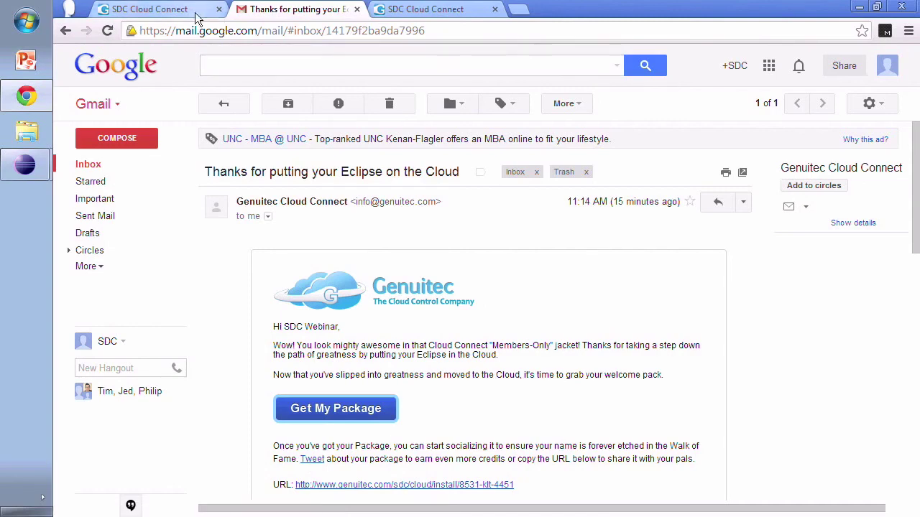
- Return to the SDC Cloud Connect welcome page and view the details of My Team Package under Your Packages
left_click(143, 10)
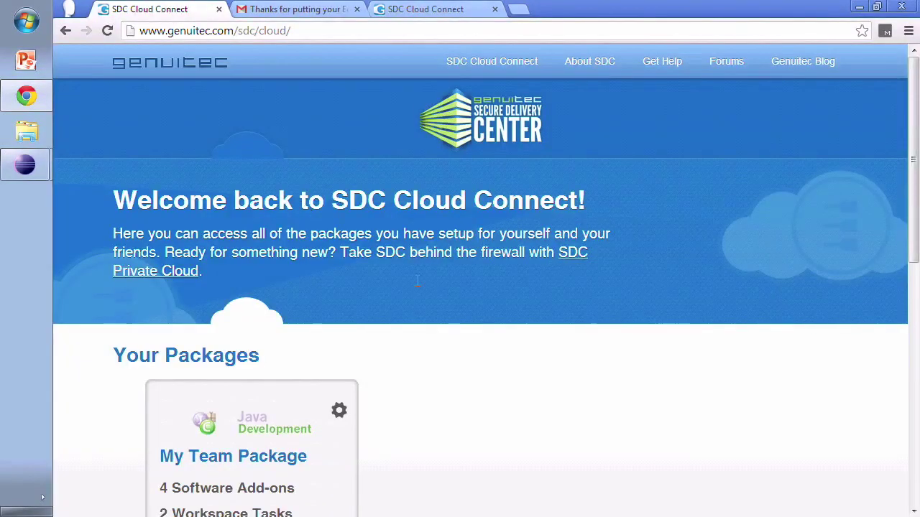
left_click(913, 511)
left_click(912, 510)
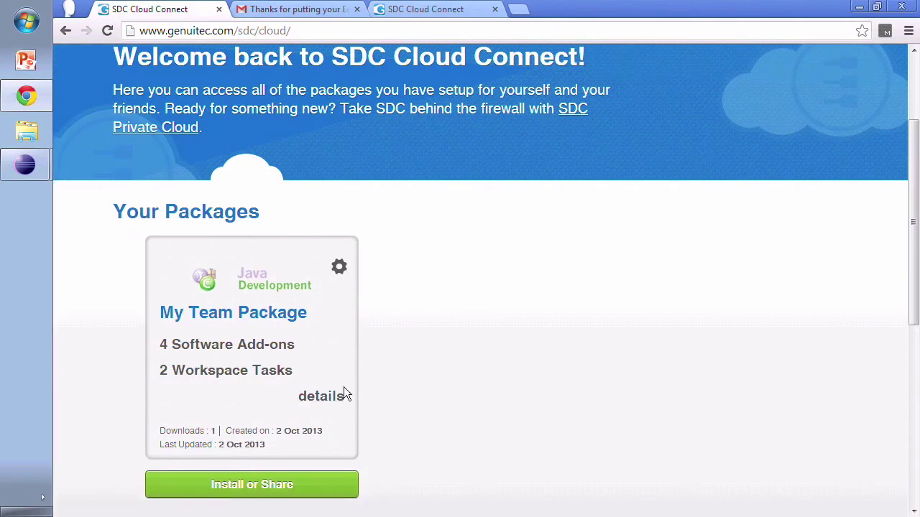
left_click(314, 397)
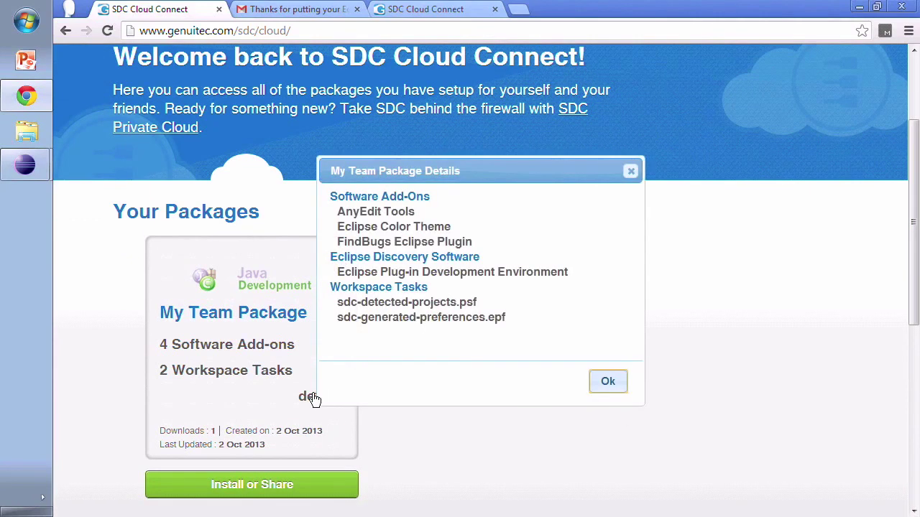